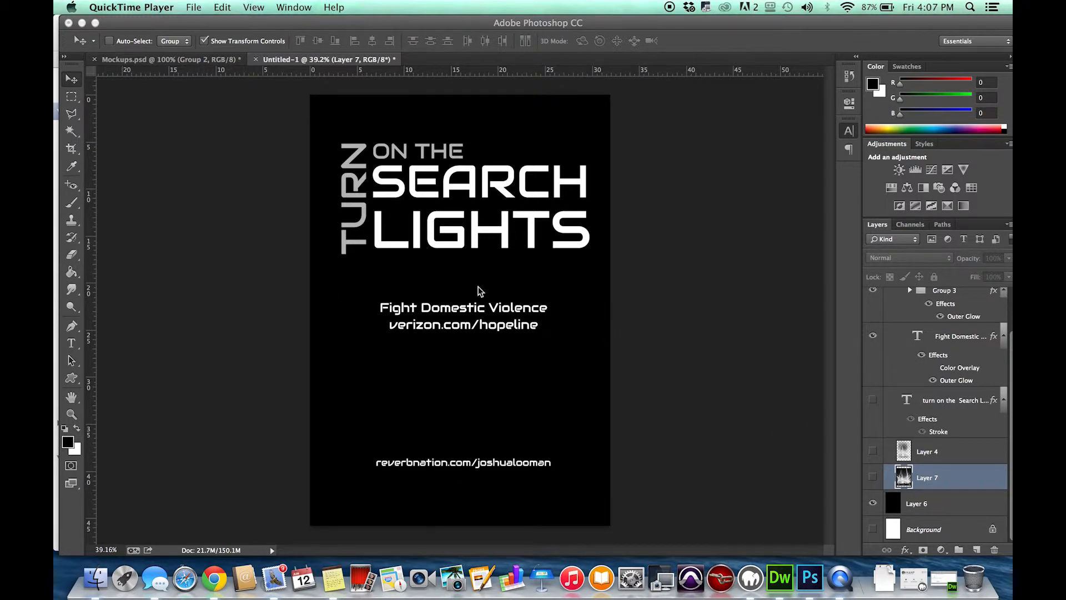
# Turn on the visibility of the searchlight photo on Layer 7.
pyautogui.click(886, 475)
pyautogui.click(872, 478)
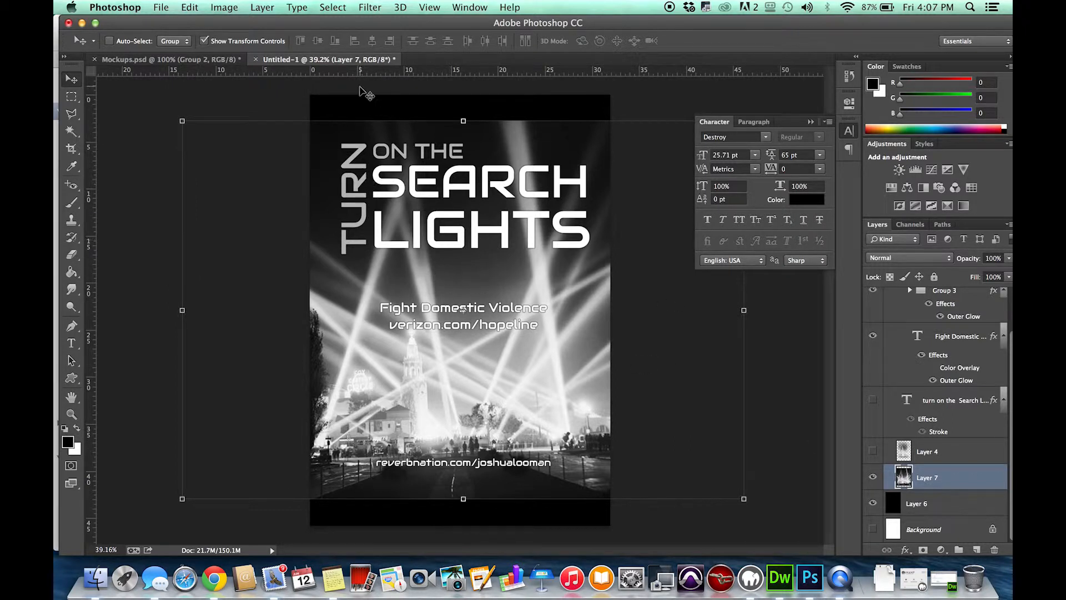
# Check the document's image size in pixels and its resolution, and close the settings.
pyautogui.click(211, 7)
pyautogui.click(250, 107)
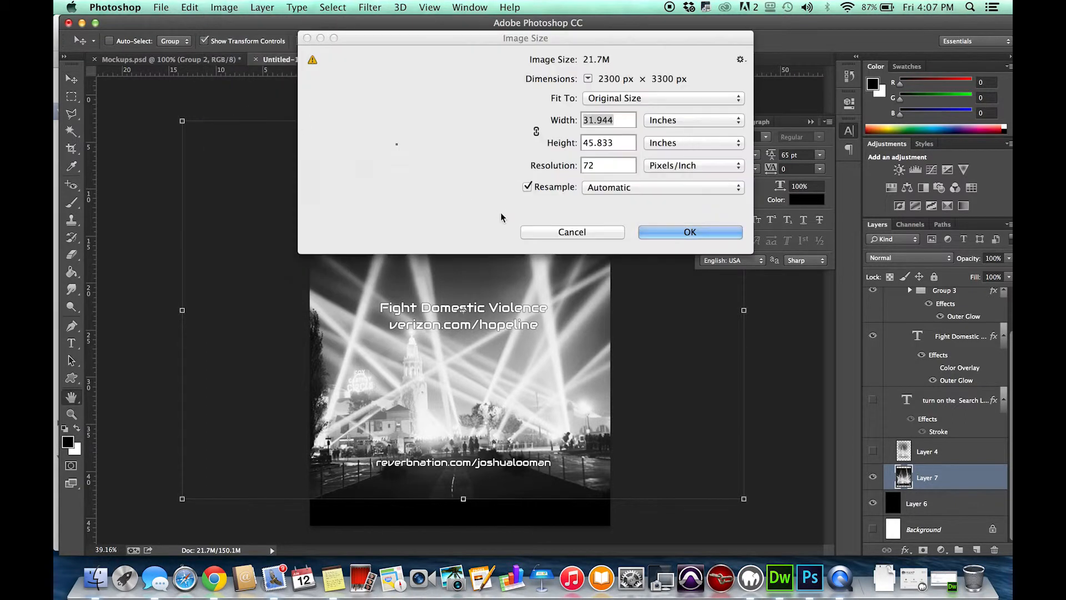
pyautogui.click(666, 120)
pyautogui.click(666, 108)
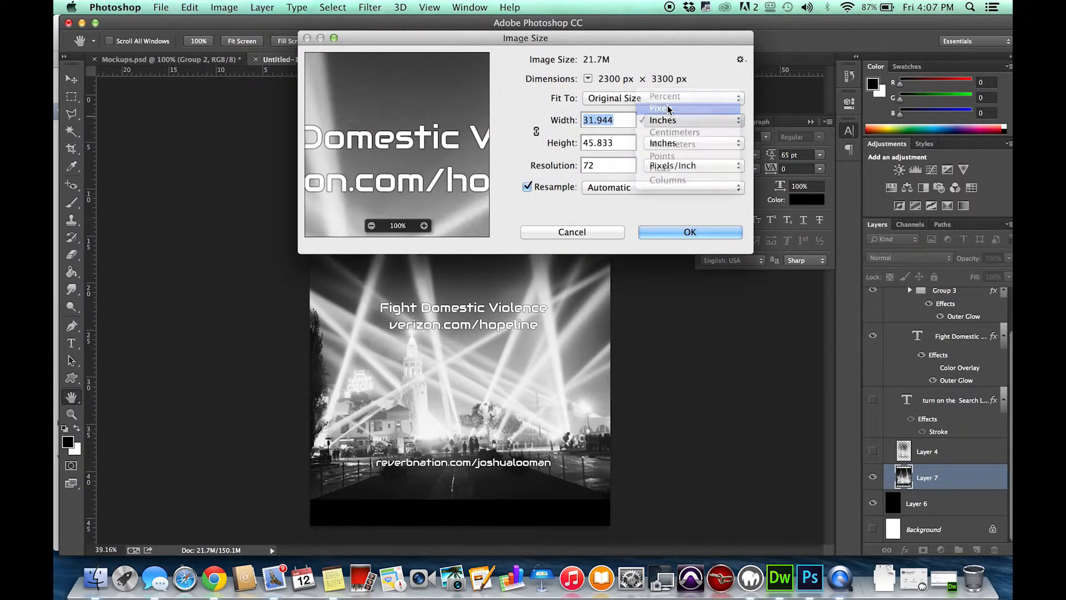
pyautogui.doubleClick(587, 164)
pyautogui.press('Return')
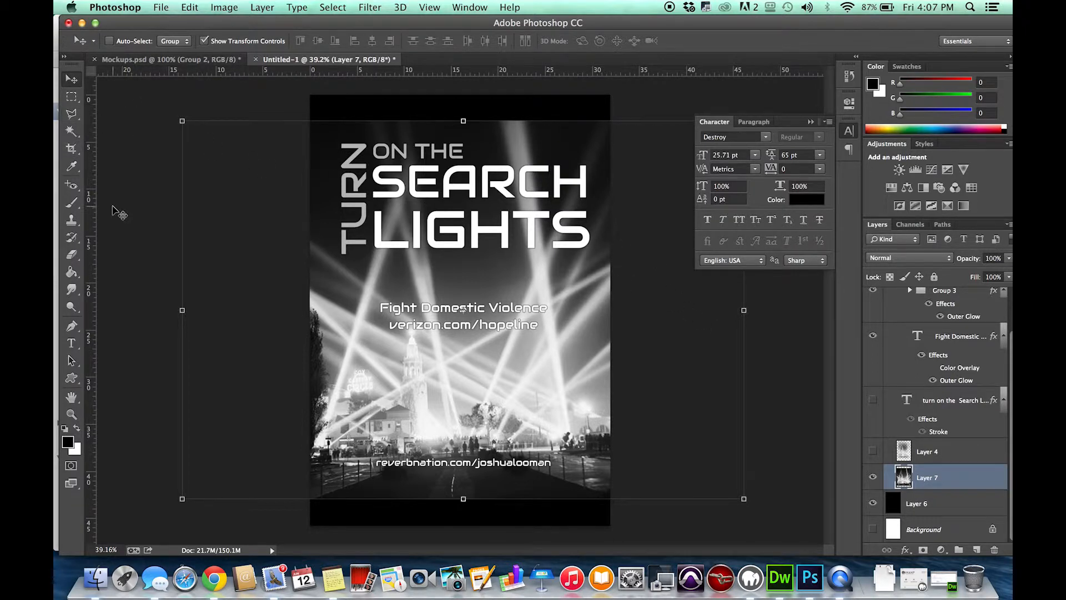
# Choose the Eraser and give it a soft brush of 1786 px with 0% hardness.
pyautogui.press('e')
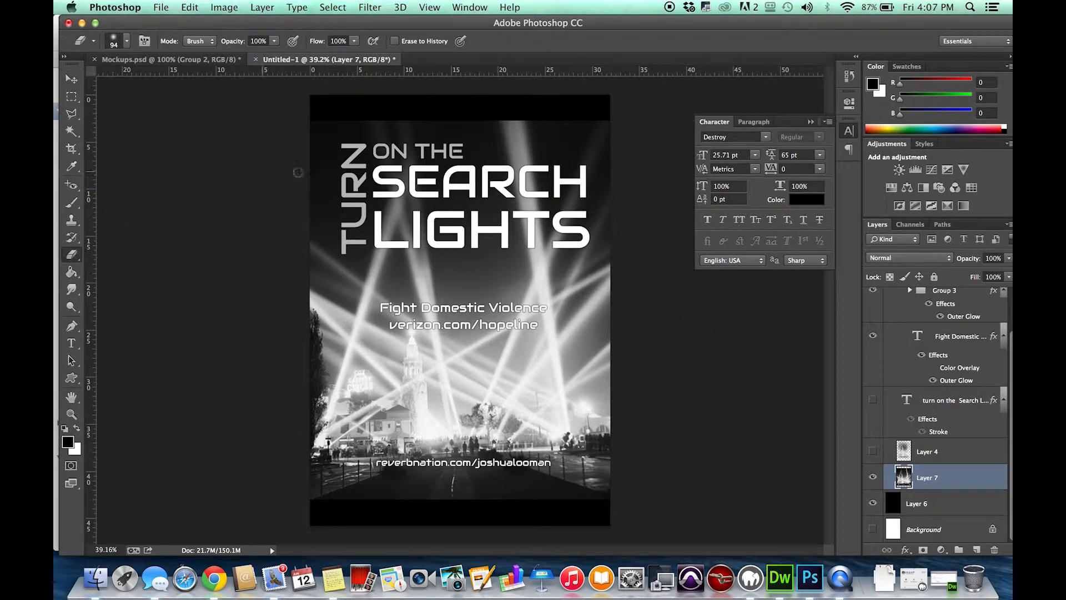
pyautogui.click(127, 41)
pyautogui.click(185, 85)
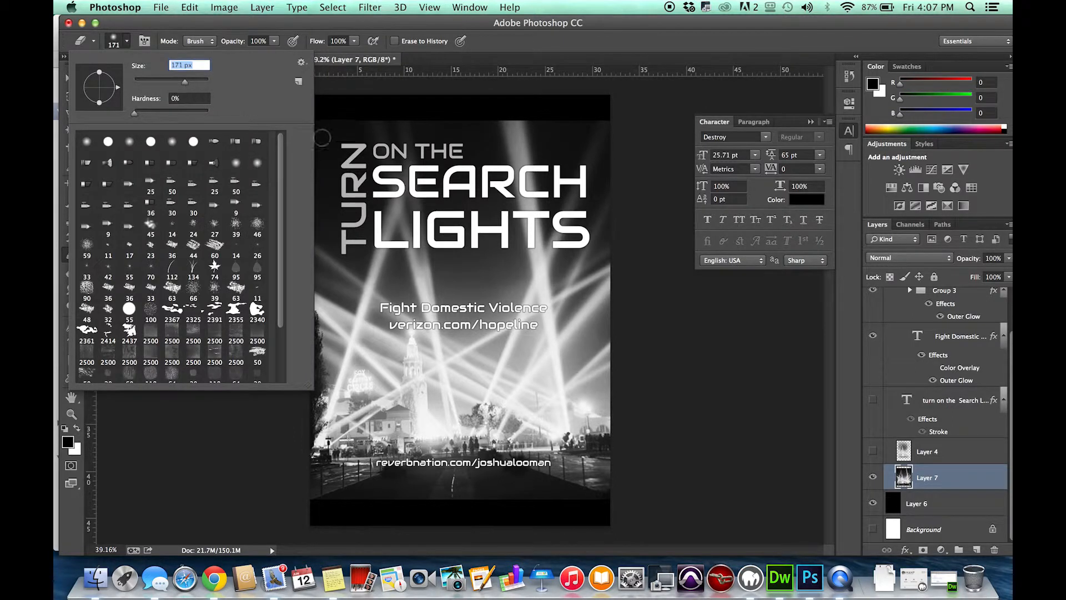
pyautogui.click(198, 80)
pyautogui.moveTo(200, 83); pyautogui.dragTo(204, 83)
pyautogui.press('Tab')
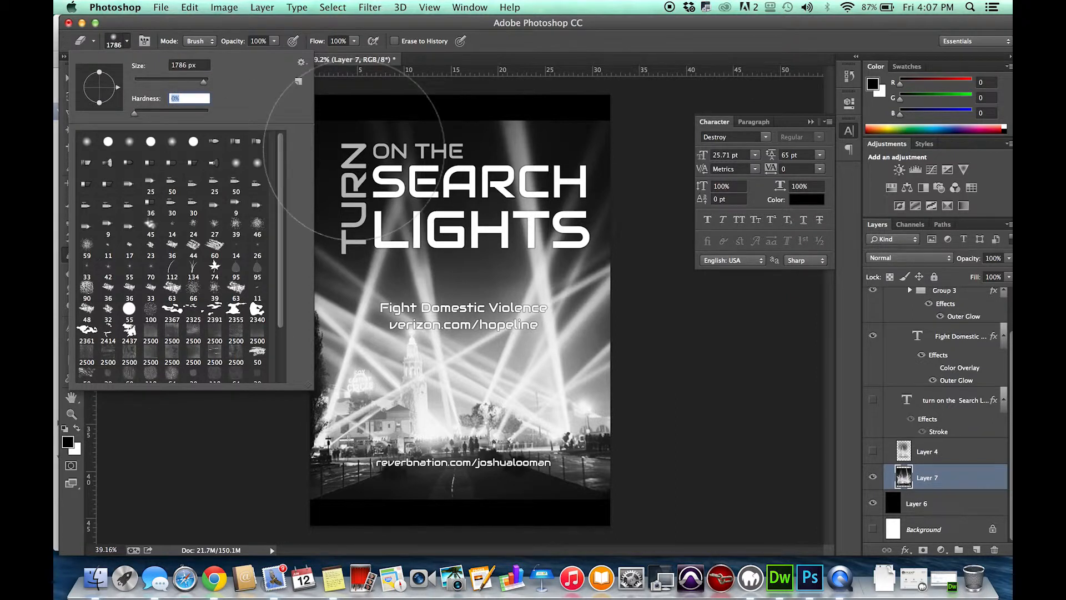
pyautogui.moveTo(204, 81); pyautogui.dragTo(204, 82)
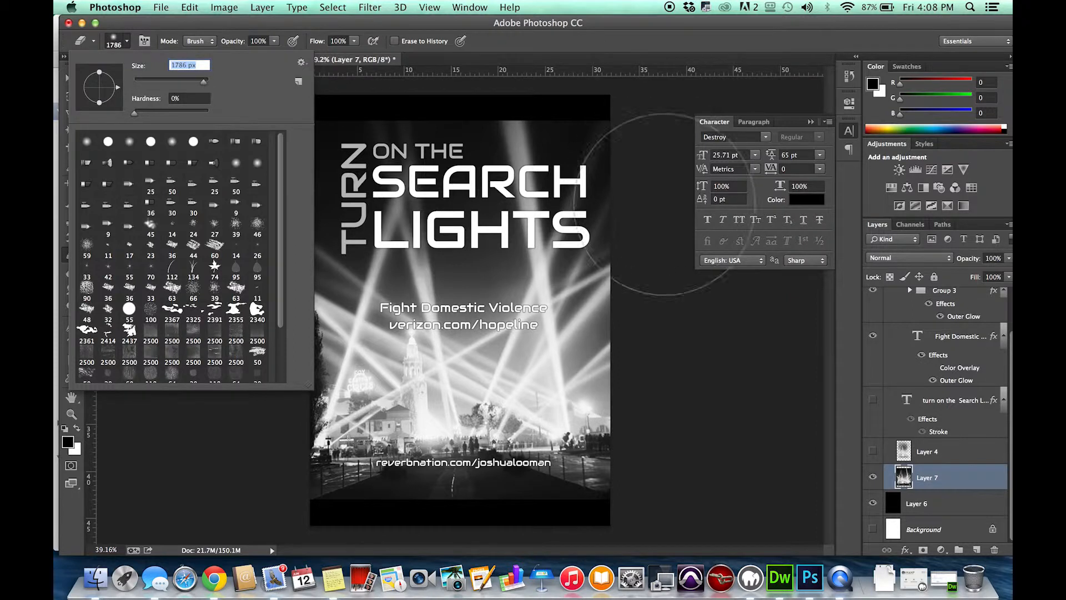
# Erase softly around the outer edges of the Layer 7 photo so they fade into the black background.
pyautogui.click(698, 274)
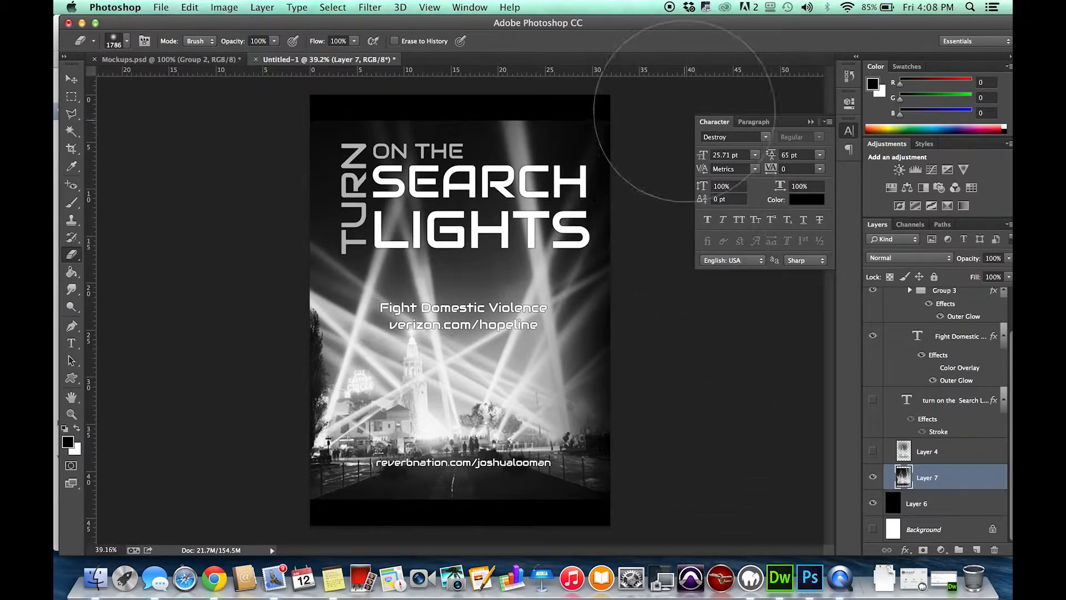
pyautogui.moveTo(240, 272)
pyautogui.mouseDown()
pyautogui.moveTo(241, 328)
pyautogui.moveTo(252, 281)
pyautogui.moveTo(254, 484)
pyautogui.moveTo(267, 393)
pyautogui.moveTo(258, 464)
pyautogui.mouseUp()
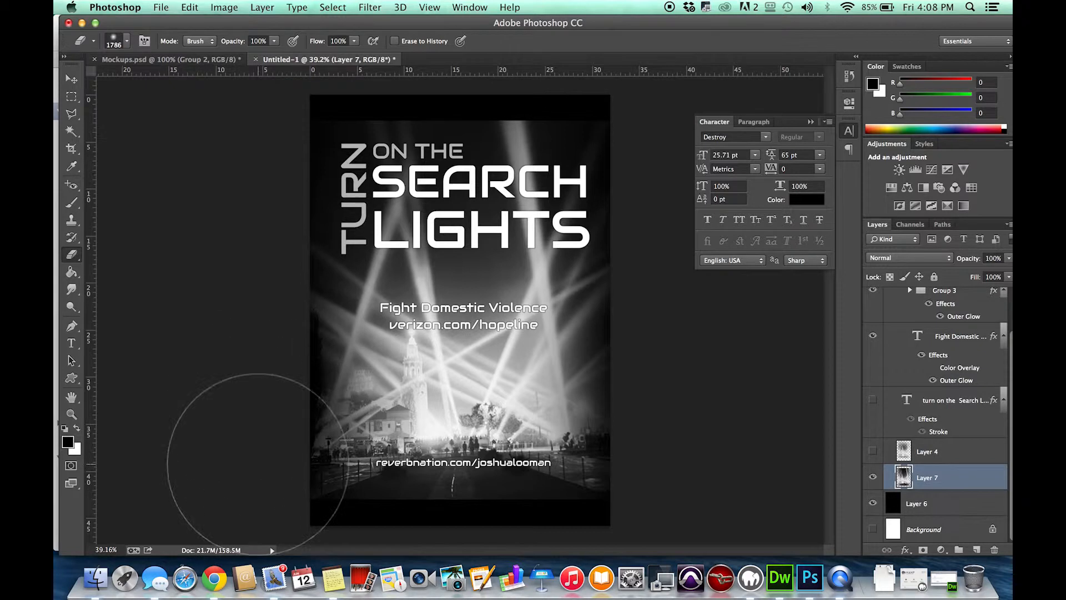
pyautogui.press('super+minus')
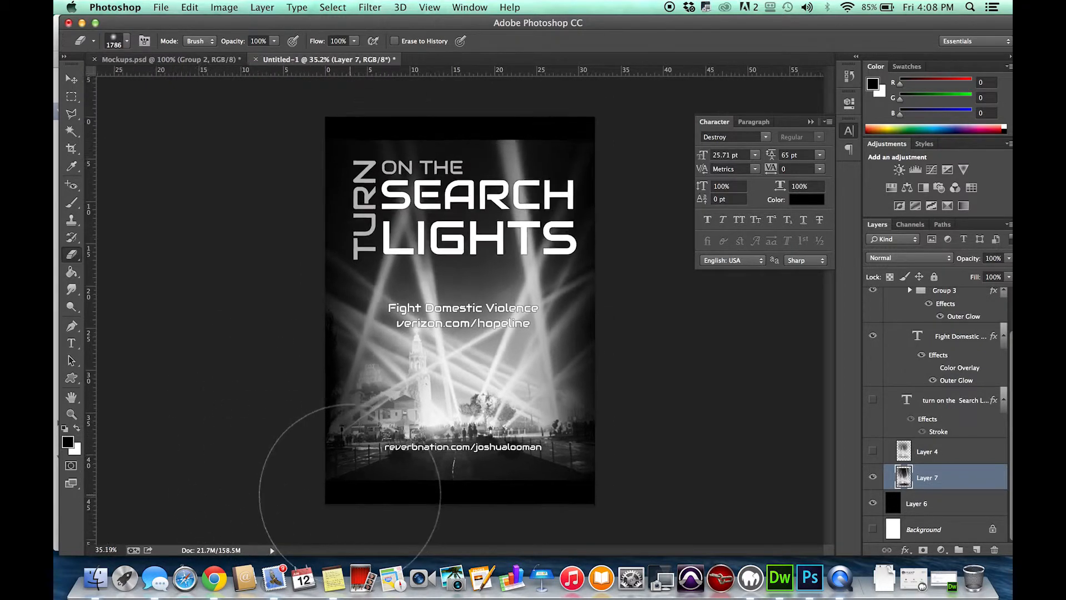
pyautogui.scroll(-1, 349, 494)
pyautogui.moveTo(350, 503)
pyautogui.mouseDown()
pyautogui.moveTo(486, 507)
pyautogui.moveTo(419, 488)
pyautogui.moveTo(566, 488)
pyautogui.mouseUp()
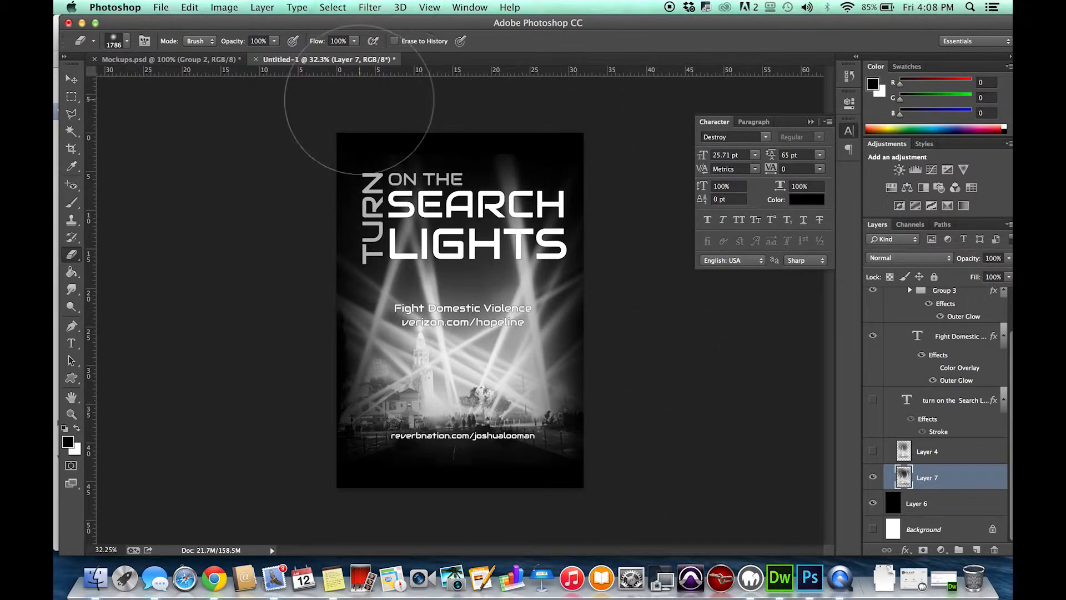
# Reduce the eraser size to 982 px and touch up the photo's faded edges.
pyautogui.click(189, 7)
pyautogui.click(131, 78)
pyautogui.click(127, 41)
pyautogui.moveTo(204, 82); pyautogui.dragTo(202, 85)
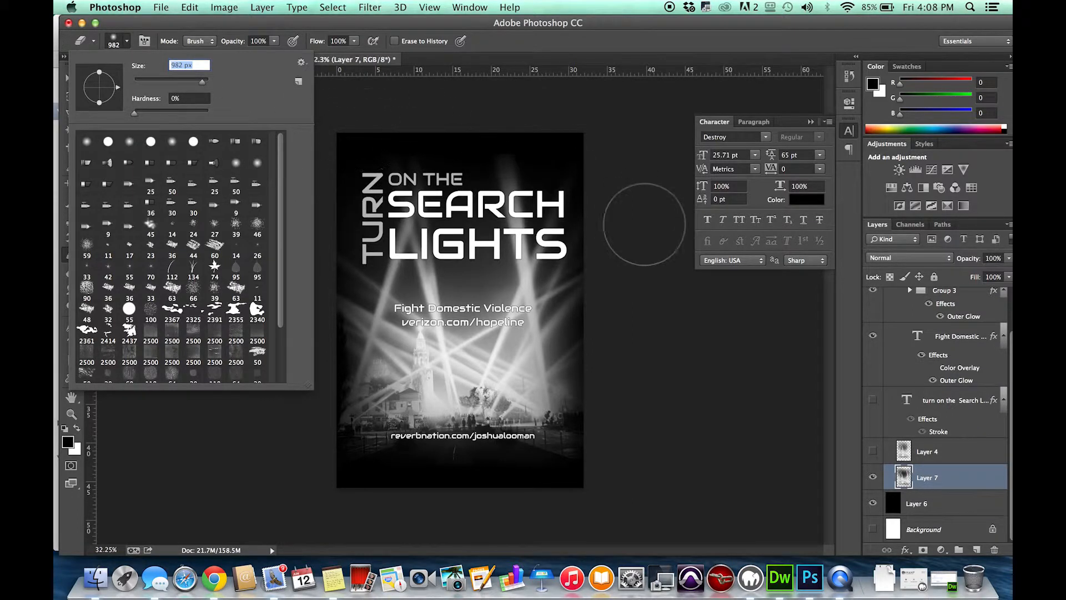
pyautogui.click(614, 194)
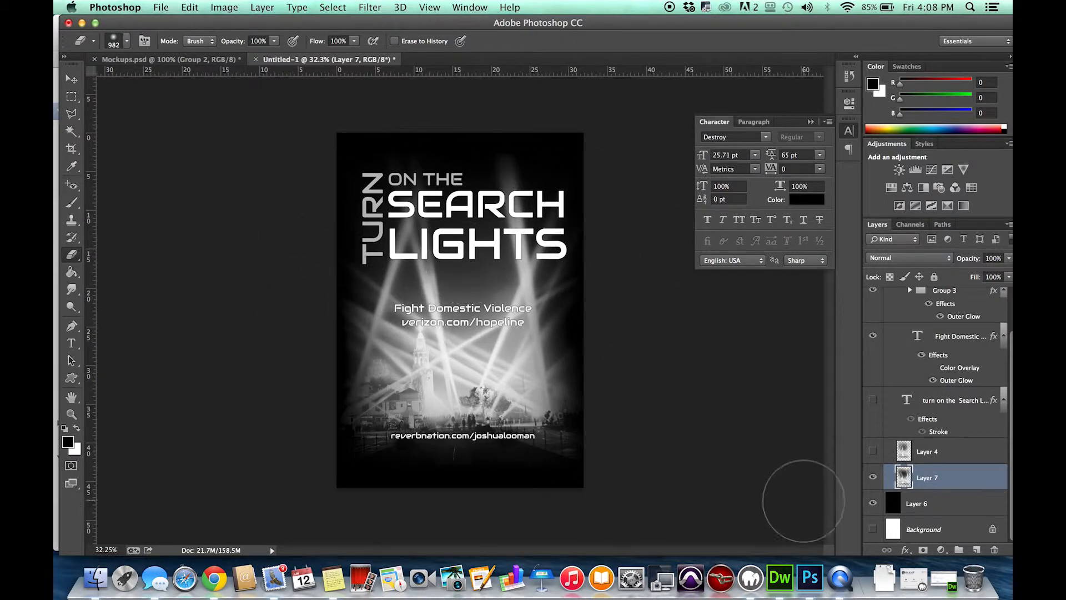
# Show the Layer 4 photo in place of Layer 7 and hide the black Layer 6 background.
pyautogui.click(873, 476)
pyautogui.click(873, 451)
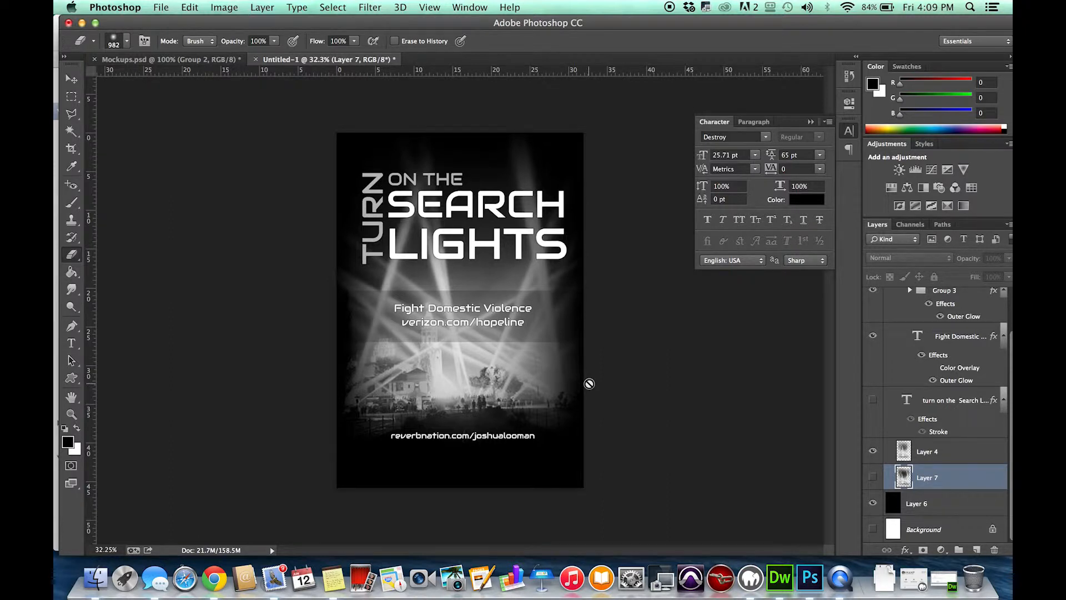
pyautogui.click(920, 503)
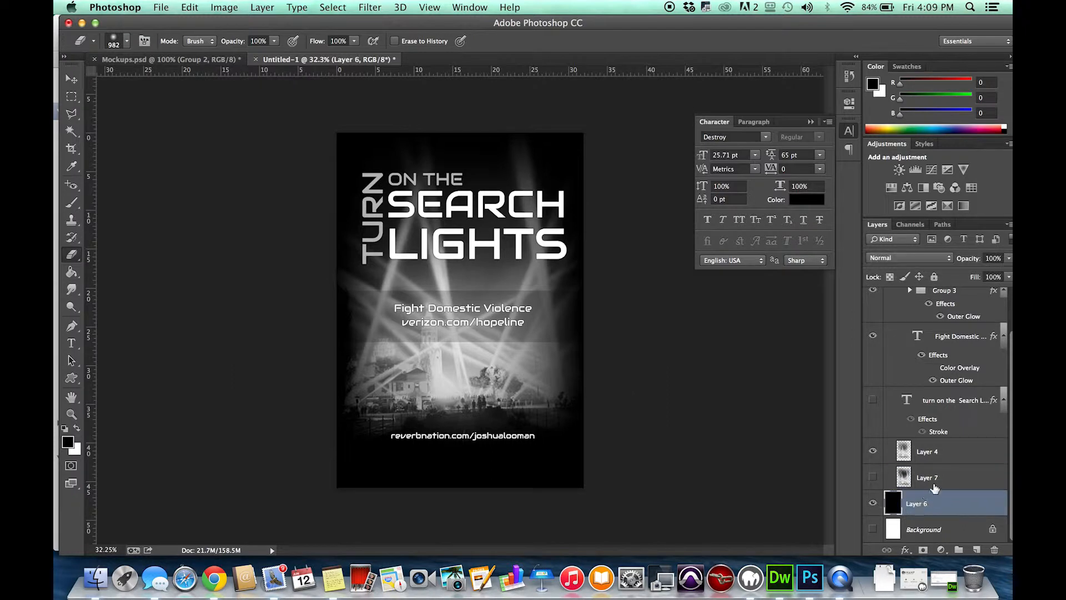
pyautogui.click(873, 503)
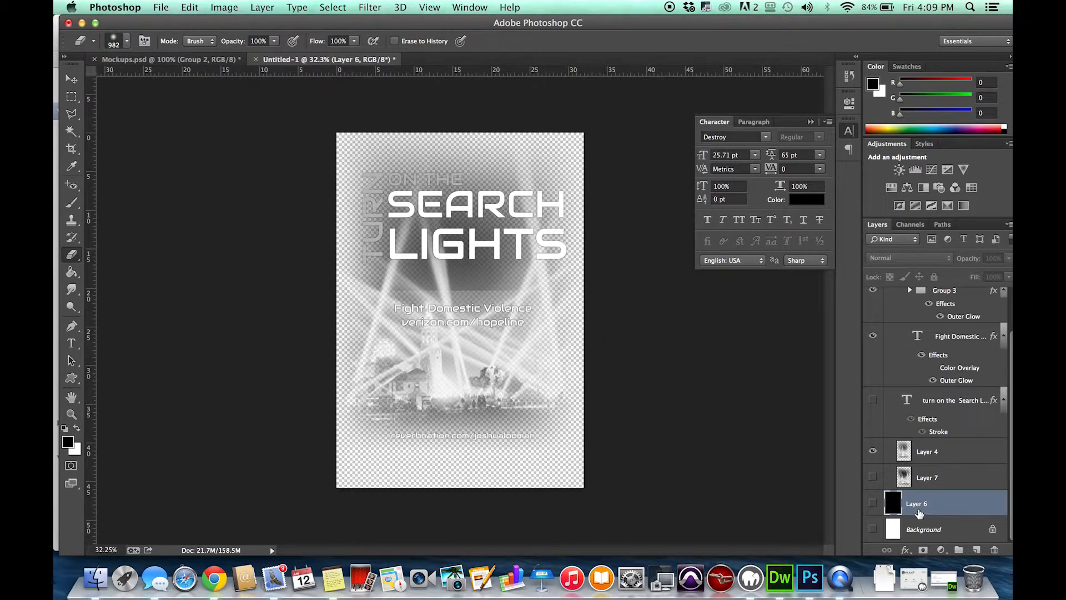
pyautogui.click(873, 503)
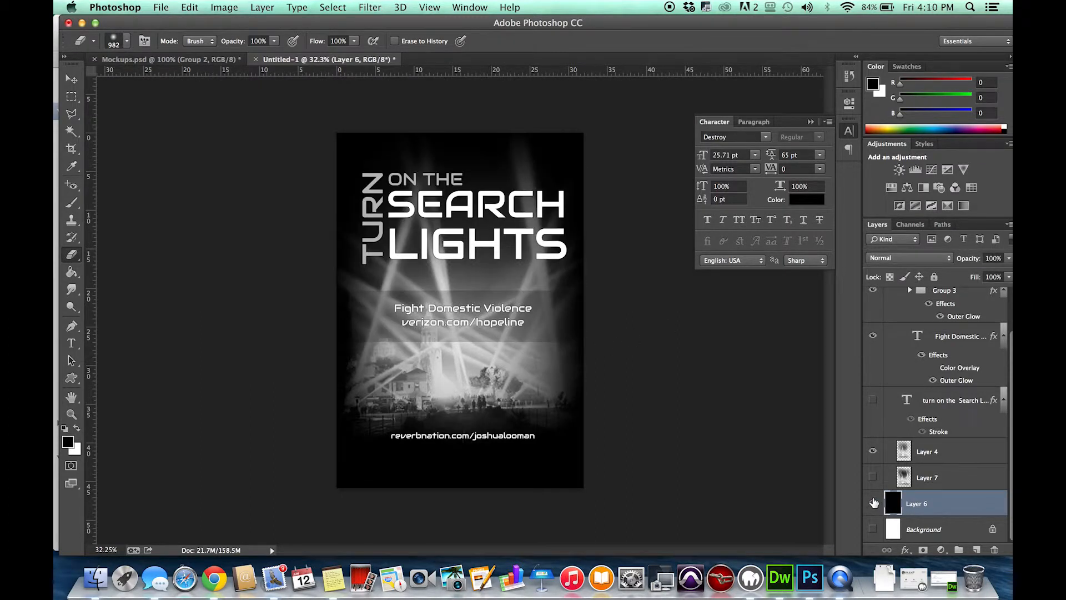
pyautogui.click(874, 503)
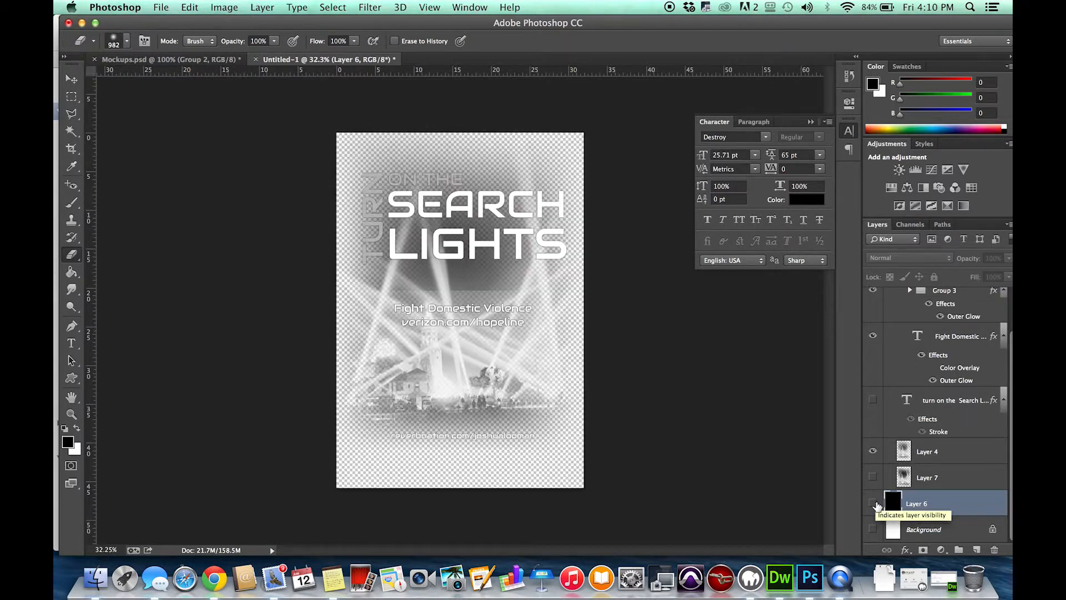
# Export the design with Save for Web as a transparent PNG-24 at 2300 × 3300 px.
pyautogui.click(161, 7)
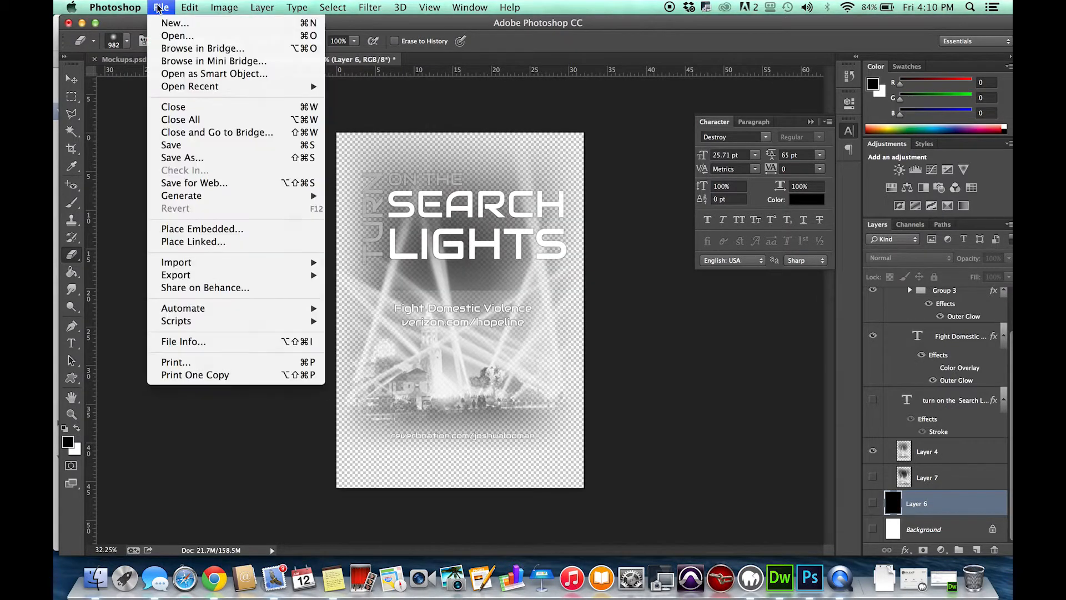
pyautogui.click(217, 184)
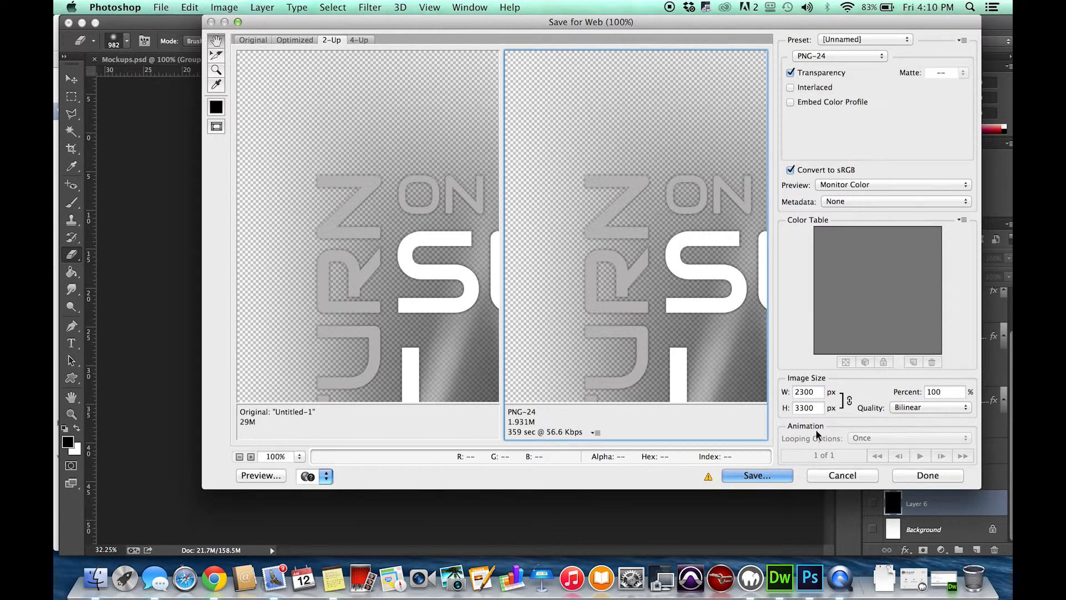
pyautogui.click(812, 391)
pyautogui.click(772, 476)
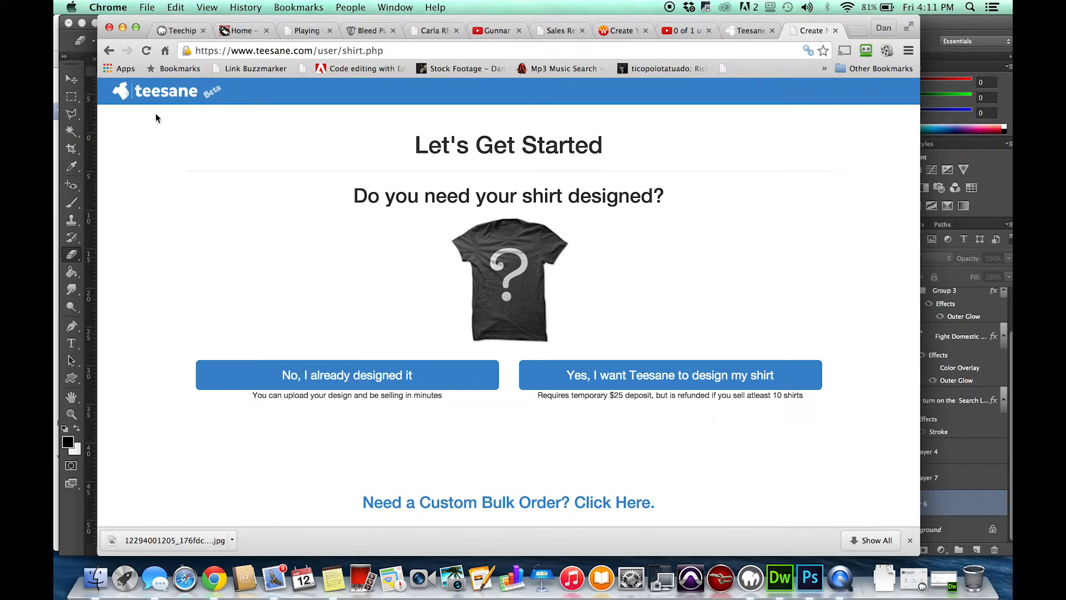
# On the Teesane page in Chrome, start a new shirt using the option for an already finished design.
pyautogui.scroll(-1, 380, 231)
pyautogui.scroll(1, 379, 231)
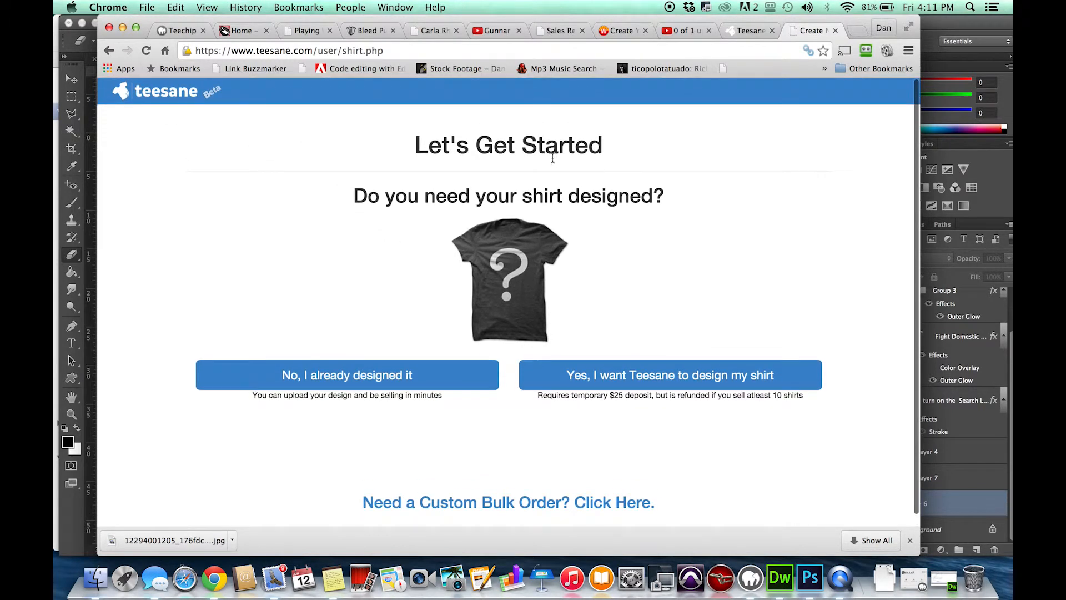
pyautogui.scroll(-1, 665, 316)
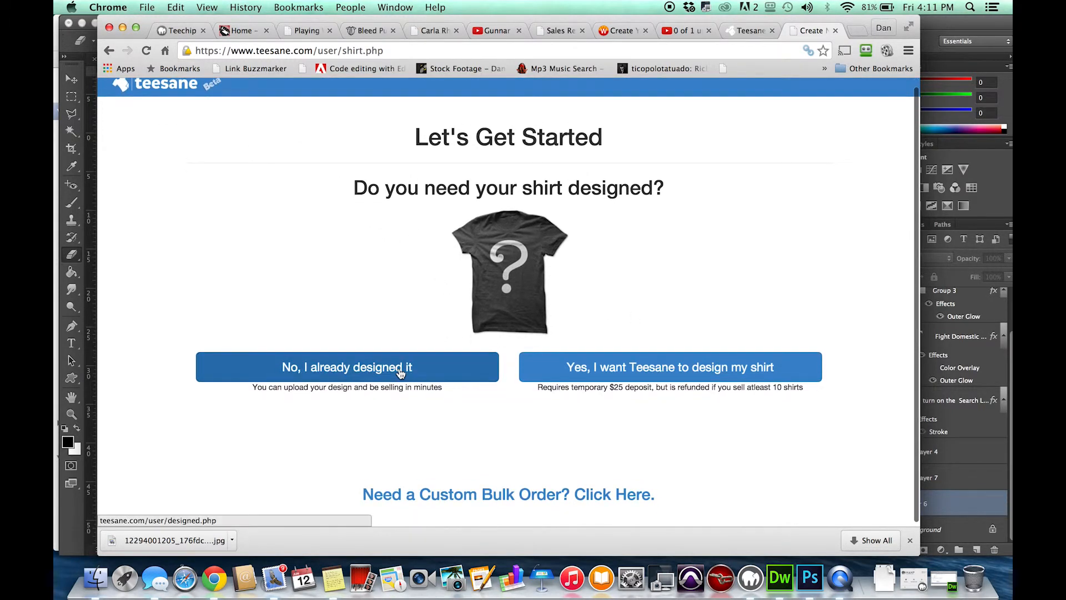
pyautogui.click(416, 378)
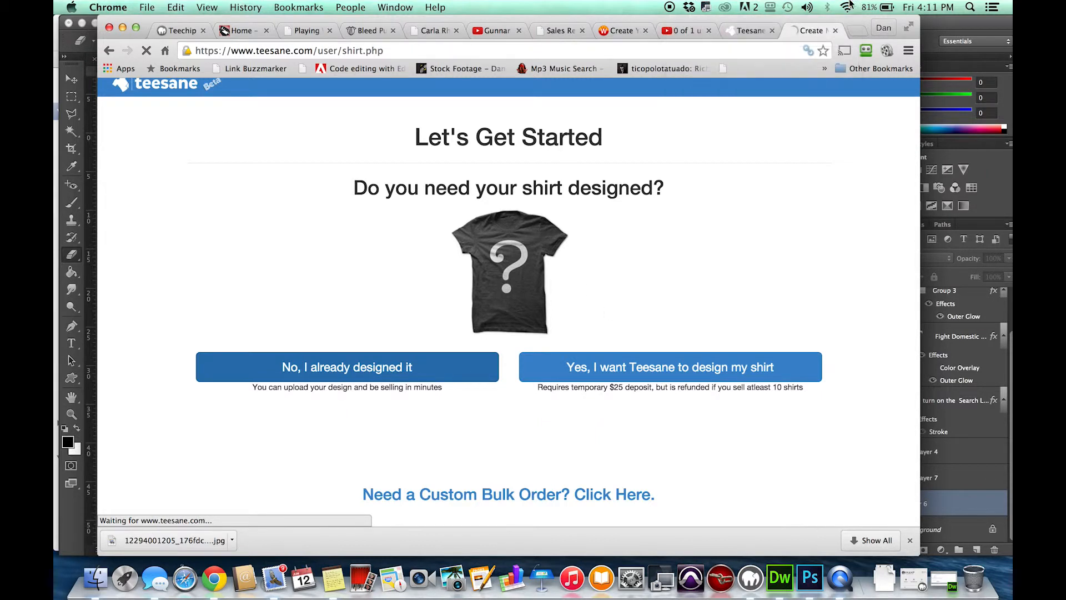
# Title the shirt "Search Lights", describe it as "Official Search Line shirt. Proceeds go to Hopeline by Verizon", and continue to pricing.
pyautogui.click(393, 185)
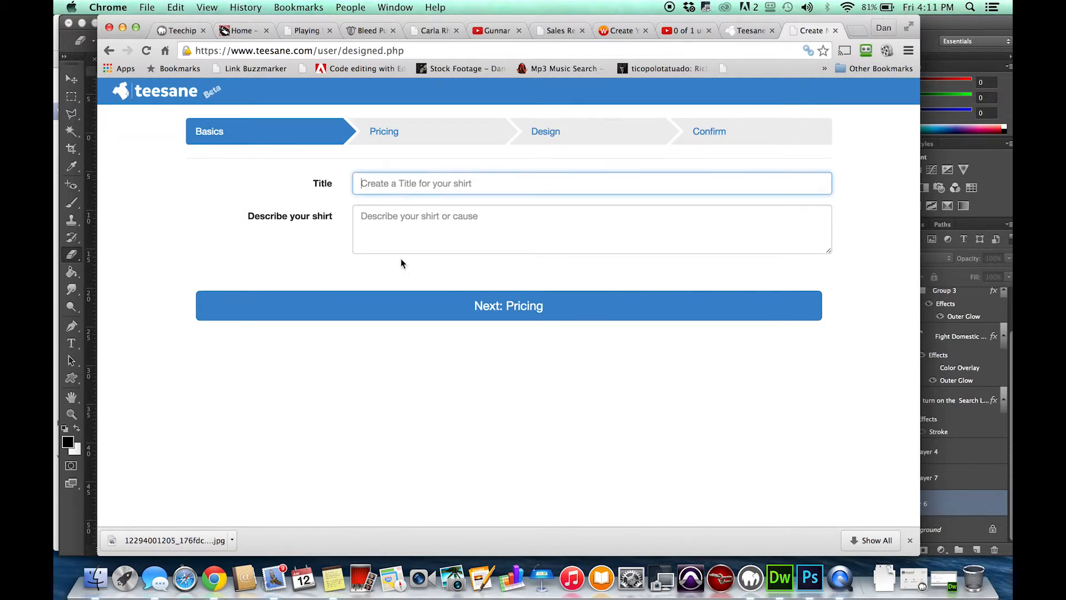
pyautogui.write('Searhc')
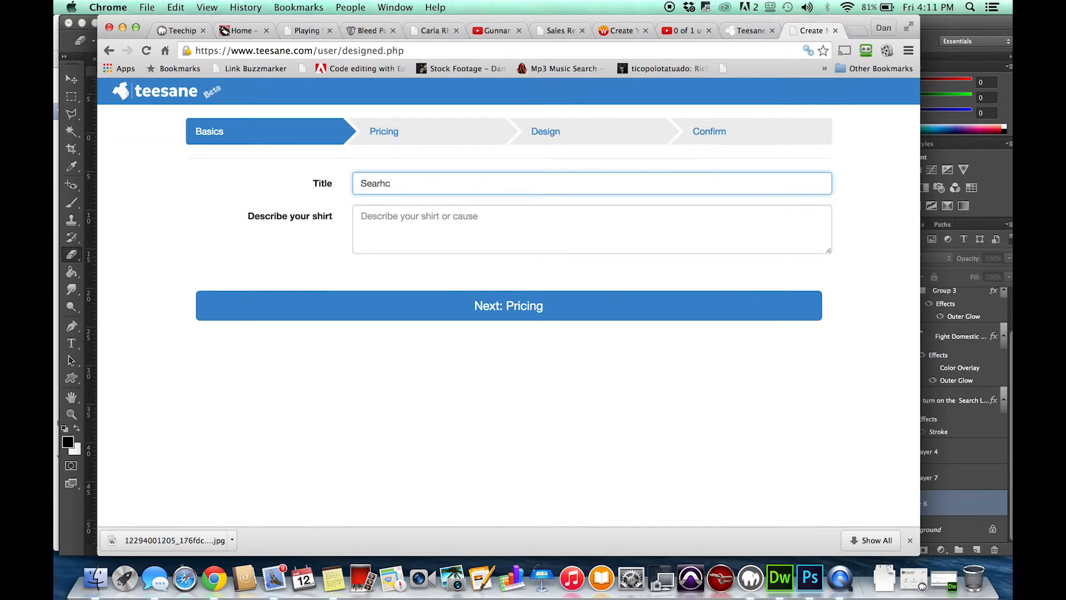
pyautogui.press('BackSpace')
pyautogui.press('BackSpace')
pyautogui.write('ch Lights')
pyautogui.click(408, 242)
pyautogui.write('Official S')
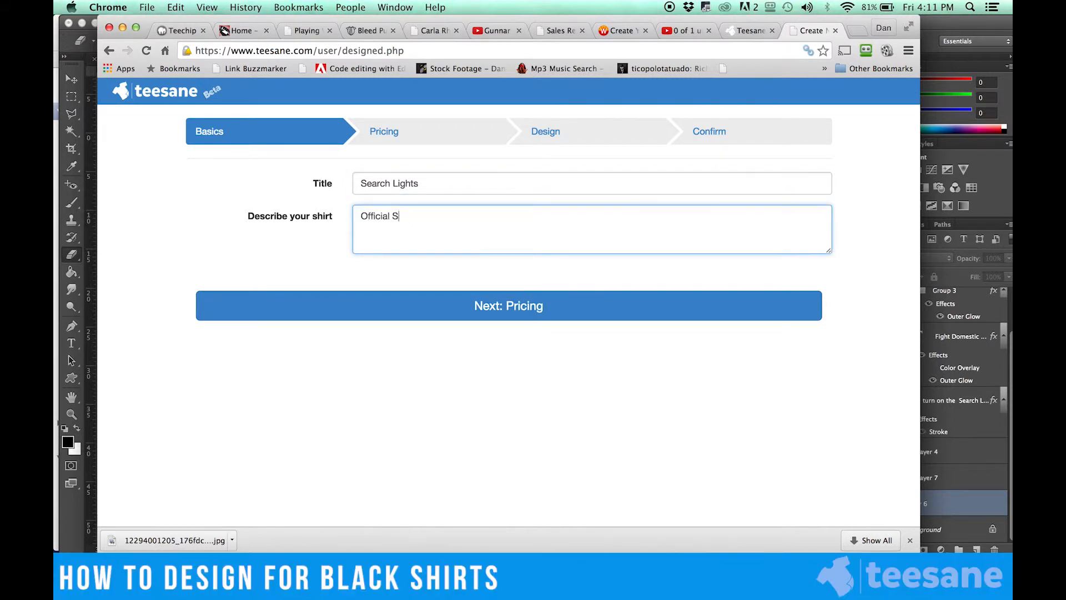
pyautogui.write('earch Line shirt. Proceeds go to Hopeline by Verizon')
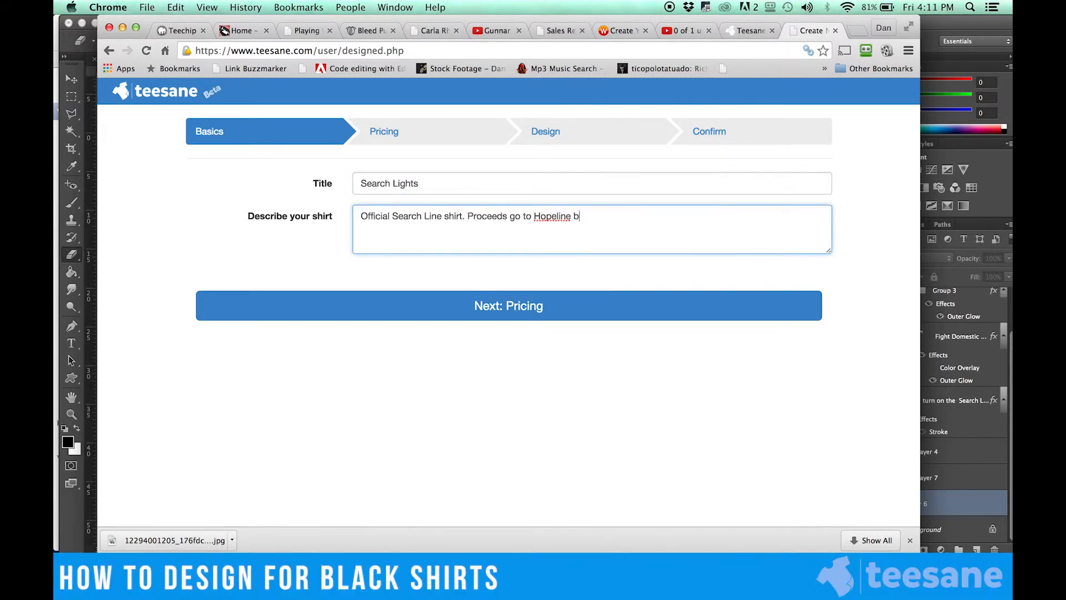
pyautogui.click(417, 303)
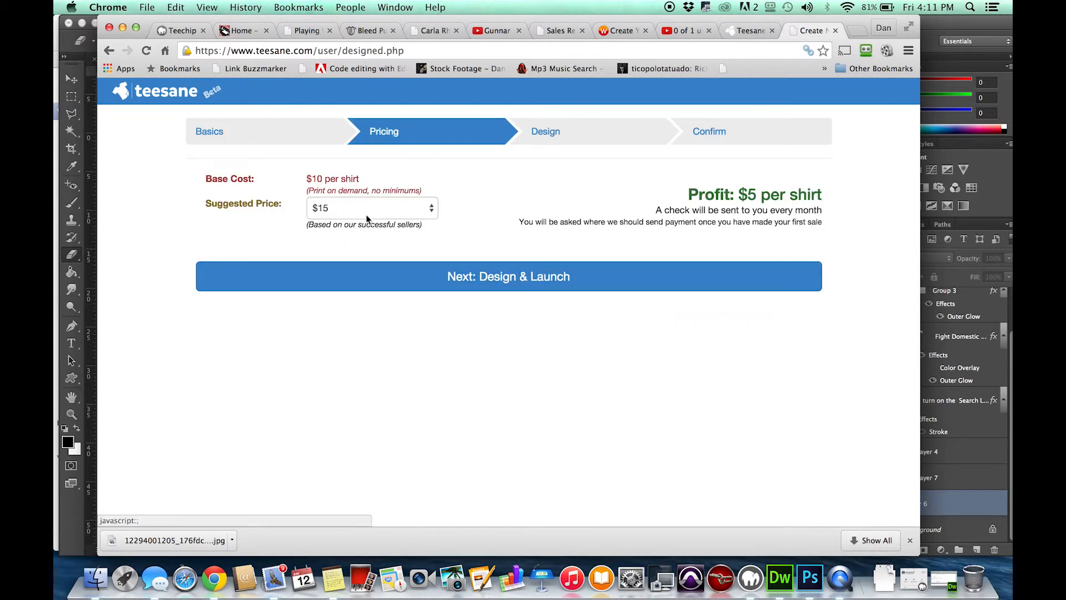
# Set the shirt's suggested price to $17 and continue to the design stage.
pyautogui.click(362, 206)
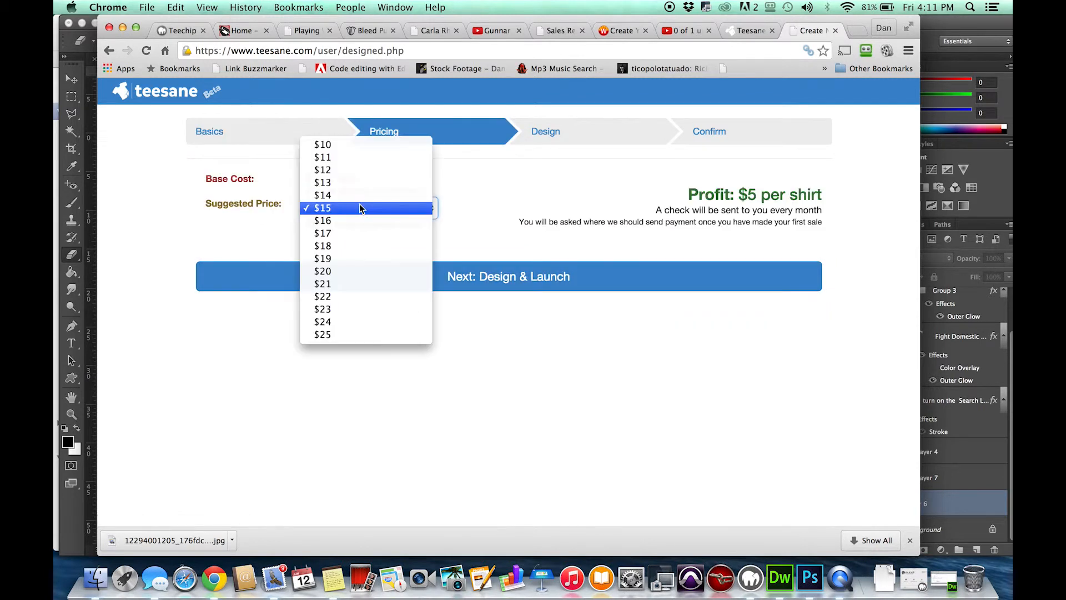
pyautogui.click(416, 234)
pyautogui.click(447, 286)
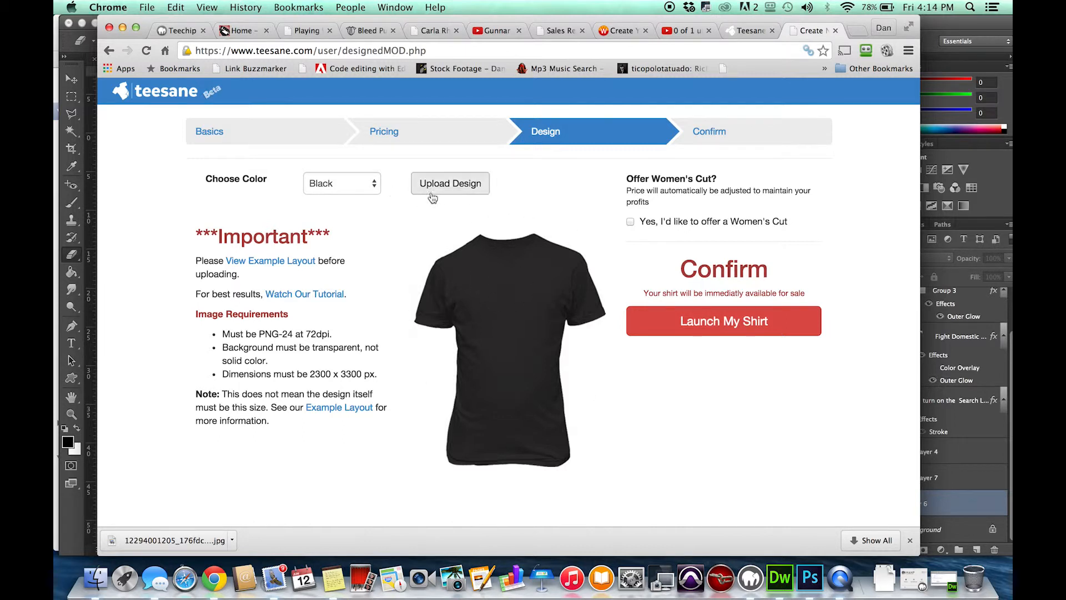
# Upload SearchLights1.png from the Customer Uploads folder as the design for the black shirt.
pyautogui.click(433, 192)
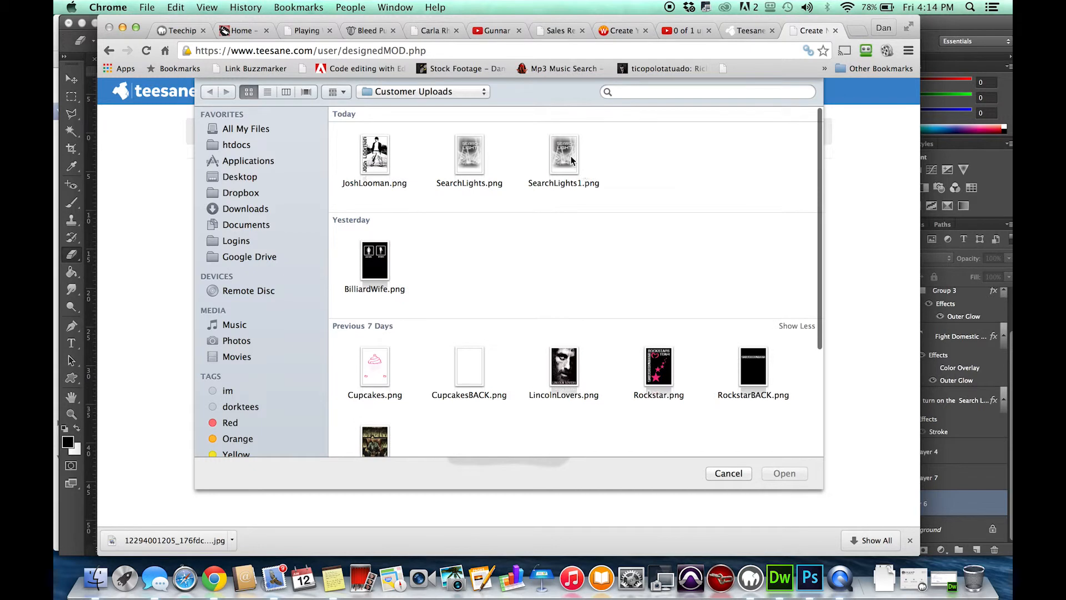
pyautogui.doubleClick(571, 159)
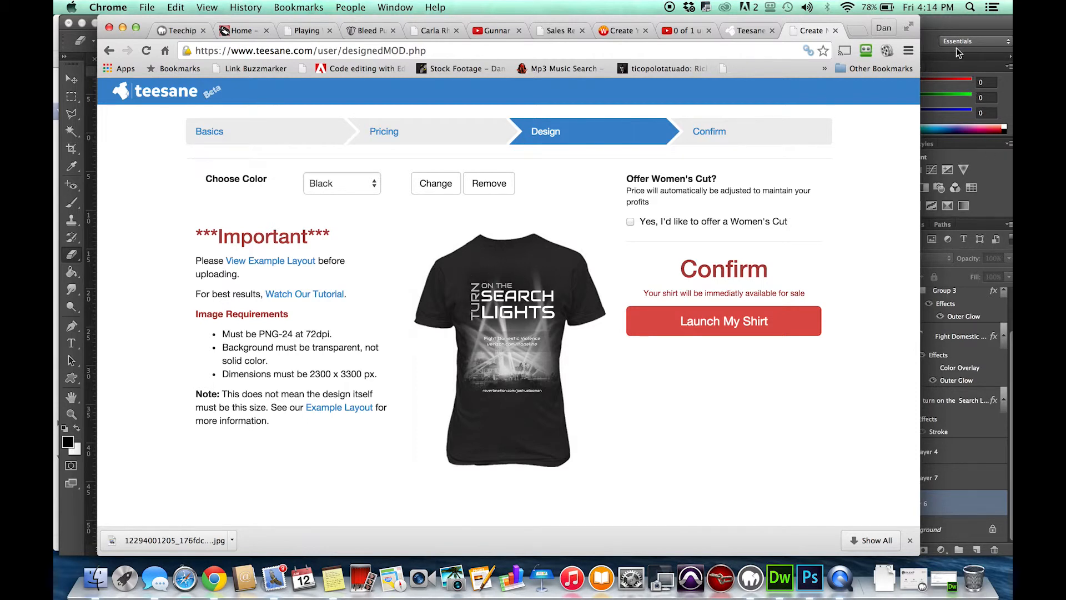
# Switch back to Photoshop and compare the design with the black Layer 6 background shown and hidden.
pyautogui.click(943, 35)
pyautogui.click(873, 504)
pyautogui.click(874, 505)
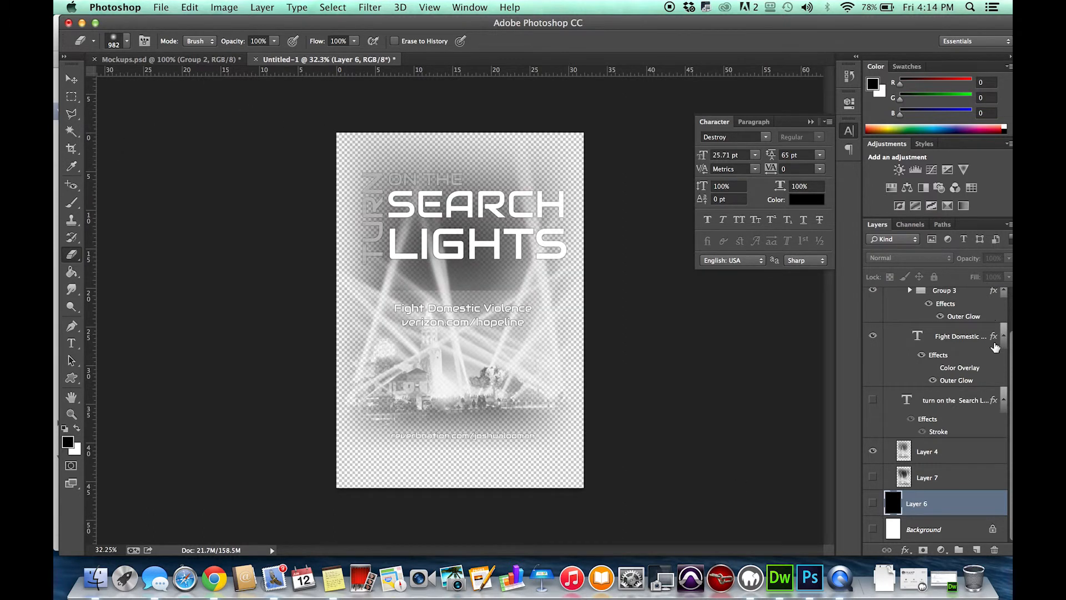
# Select Layer 4 and export the design again with Save for Web, keeping the black Layer 6 background hidden.
pyautogui.click(959, 450)
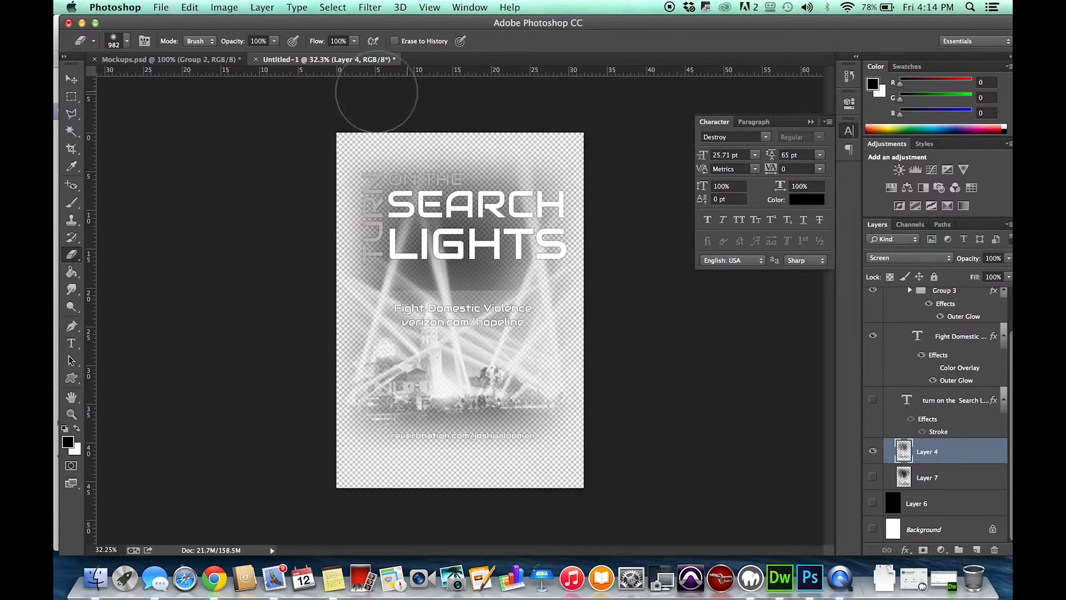
pyautogui.click(157, 7)
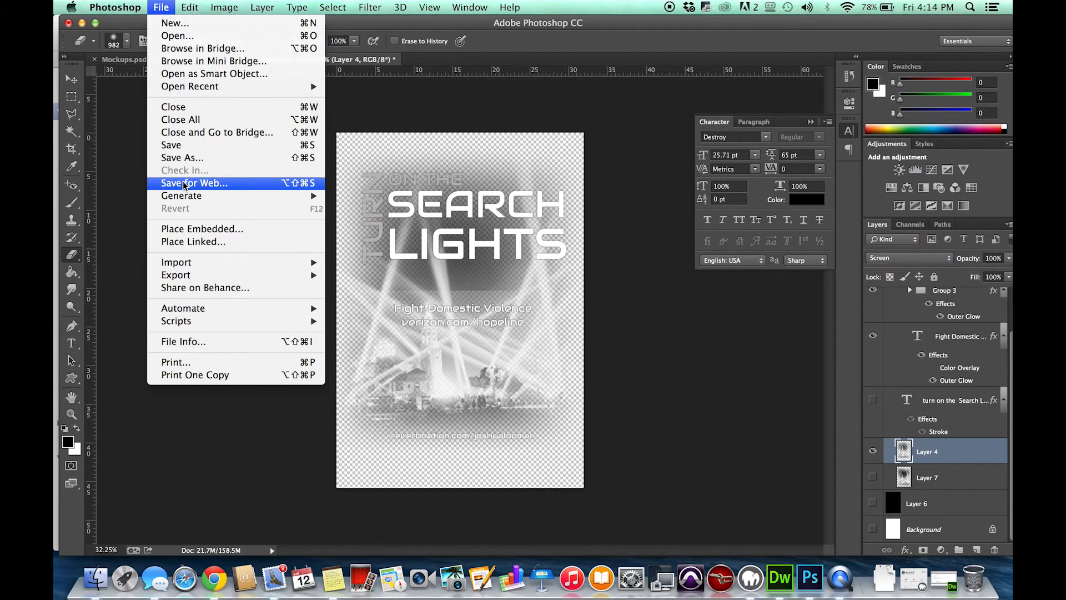
pyautogui.click(186, 185)
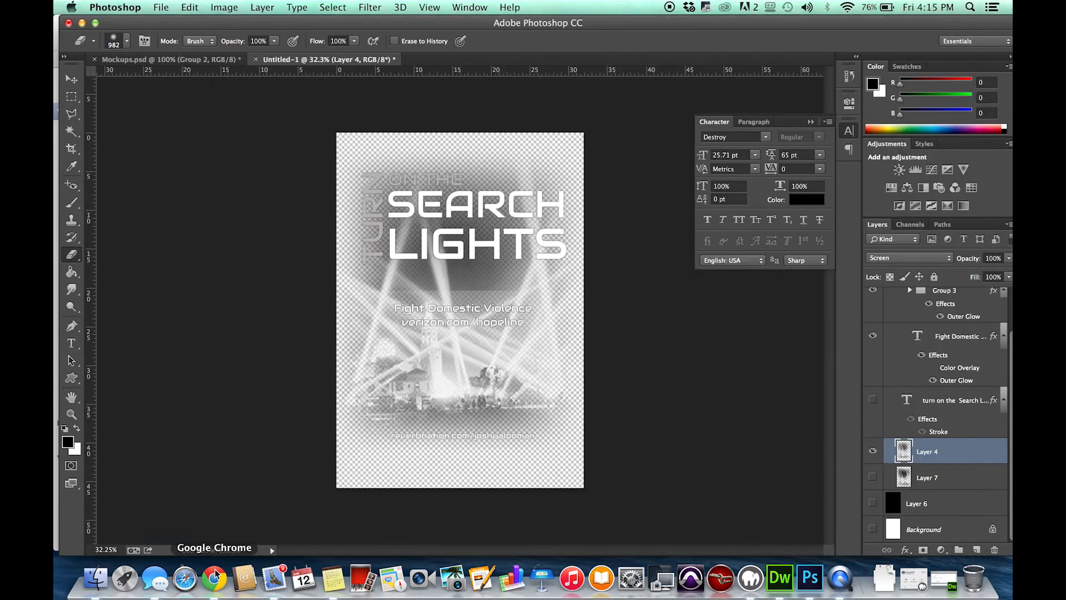
# Switch to Chrome and replace the uploaded design on the black shirt with the re-exported image.
pyautogui.click(215, 578)
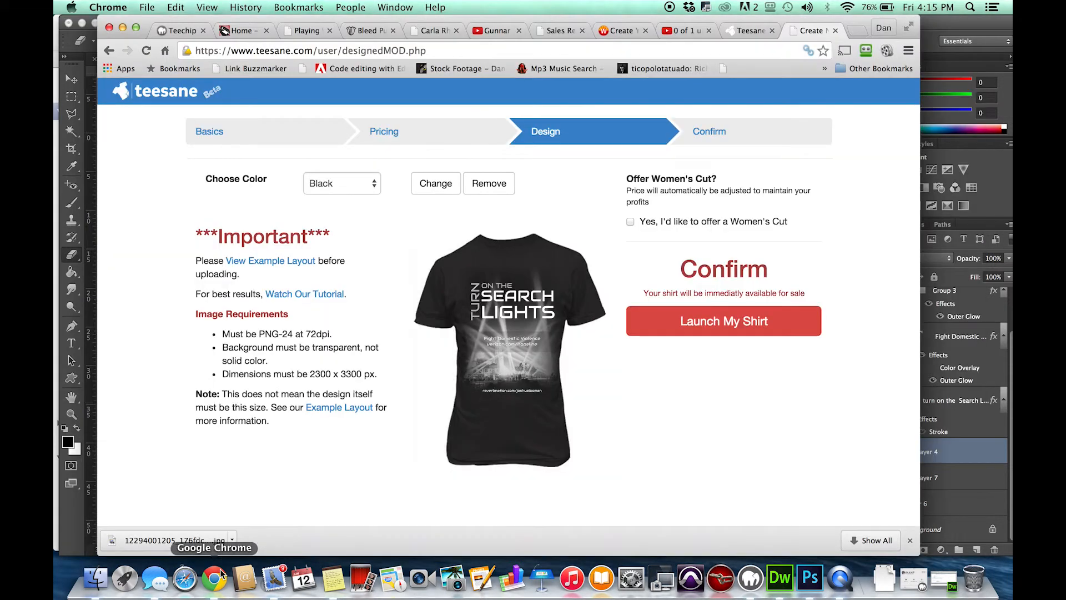
pyautogui.click(435, 184)
pyautogui.doubleClick(672, 167)
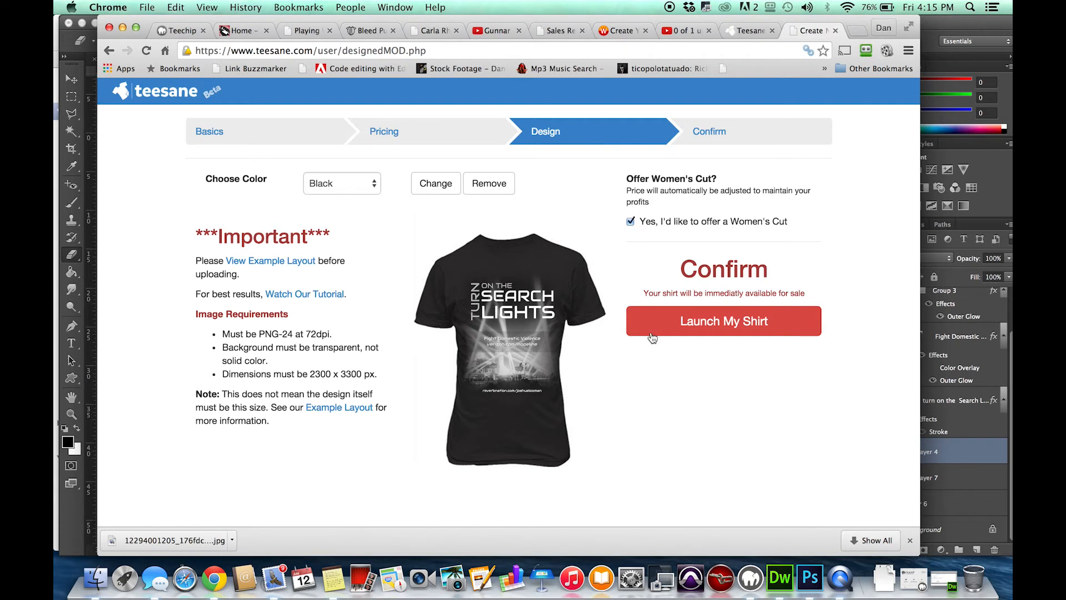
# Offer the shirt in a women's cut and launch it for sale.
pyautogui.click(668, 326)
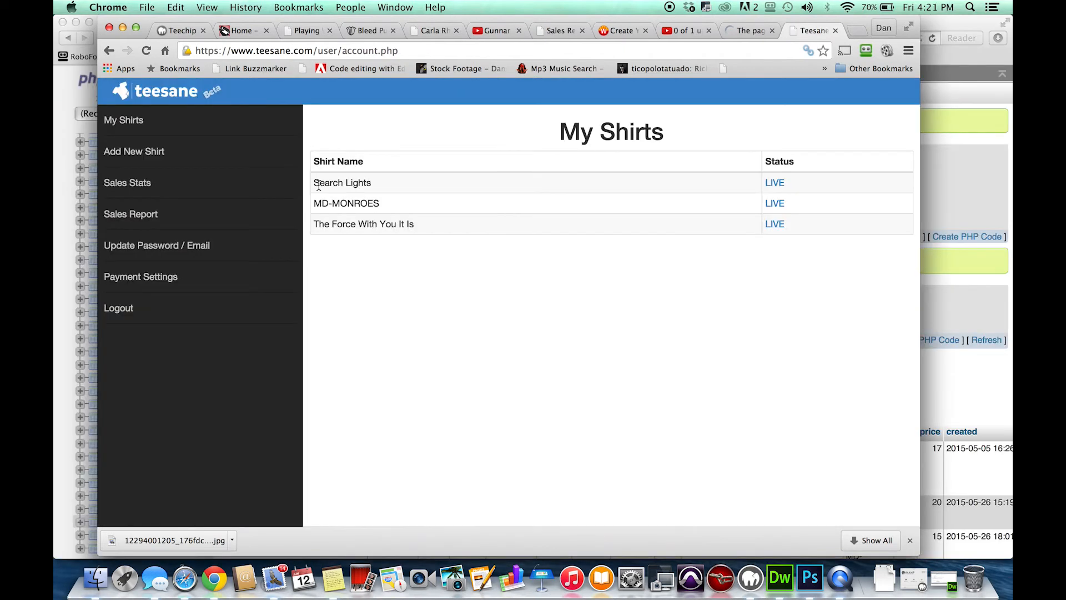
# Open the live page of the Search Lights shirt from My Shirts and examine its mockup, description and price.
pyautogui.moveTo(325, 182); pyautogui.dragTo(314, 183)
pyautogui.click(775, 183)
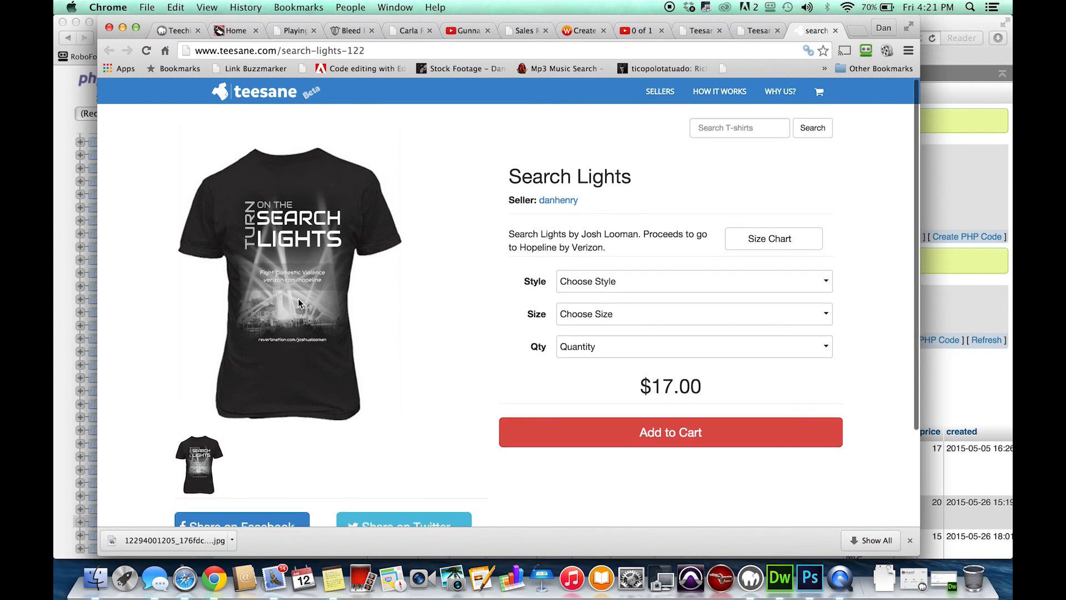
pyautogui.scroll(-1, 322, 360)
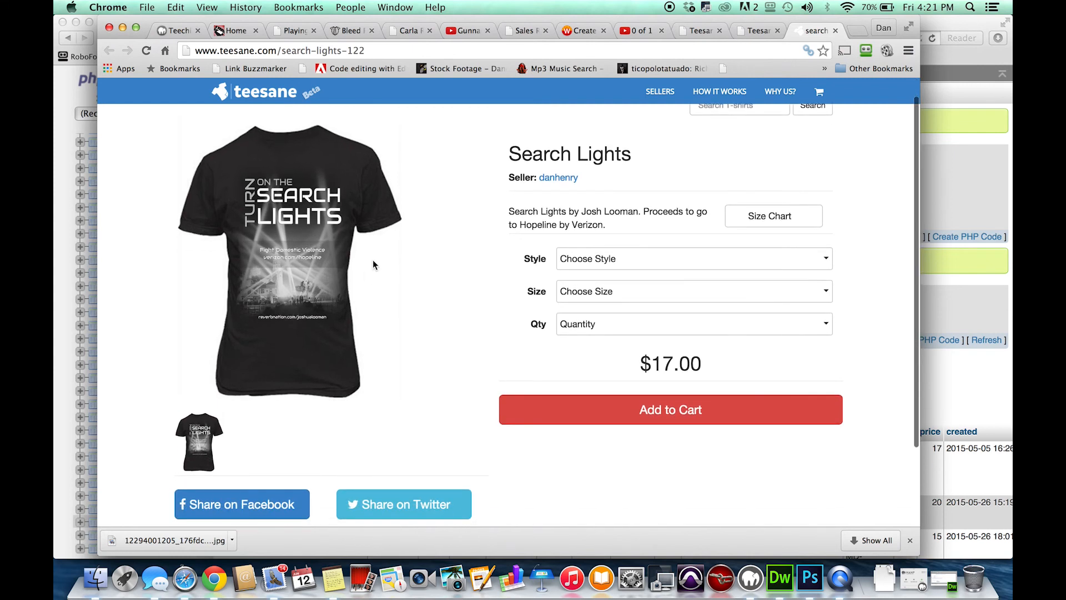
pyautogui.scroll(1, 372, 258)
pyautogui.scroll(-1, 406, 246)
pyautogui.scroll(1, 405, 246)
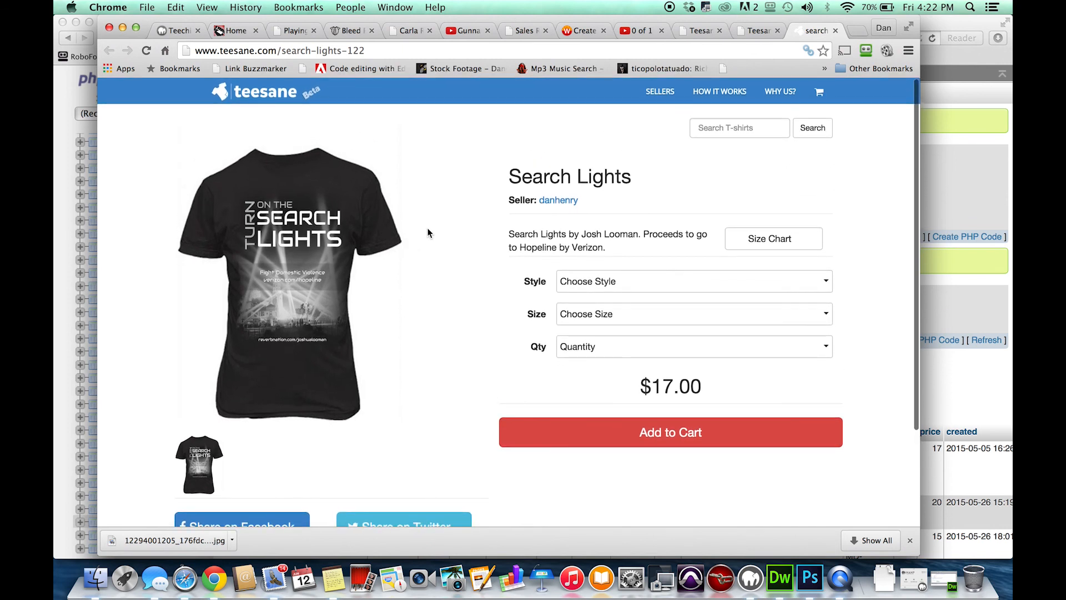